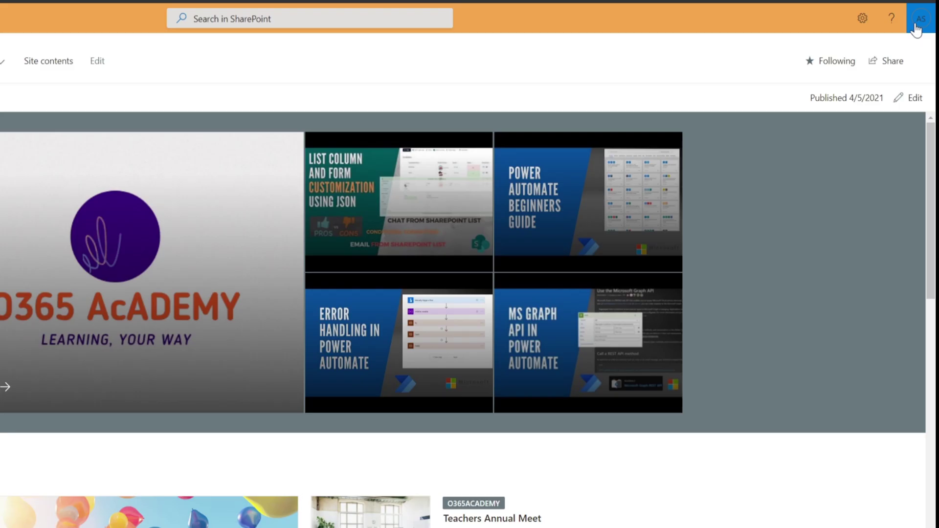
# As the teacher account, review News and Quick links; Pages lists only Independence day.
pyautogui.click(927, 60)
pyautogui.click(718, 93)
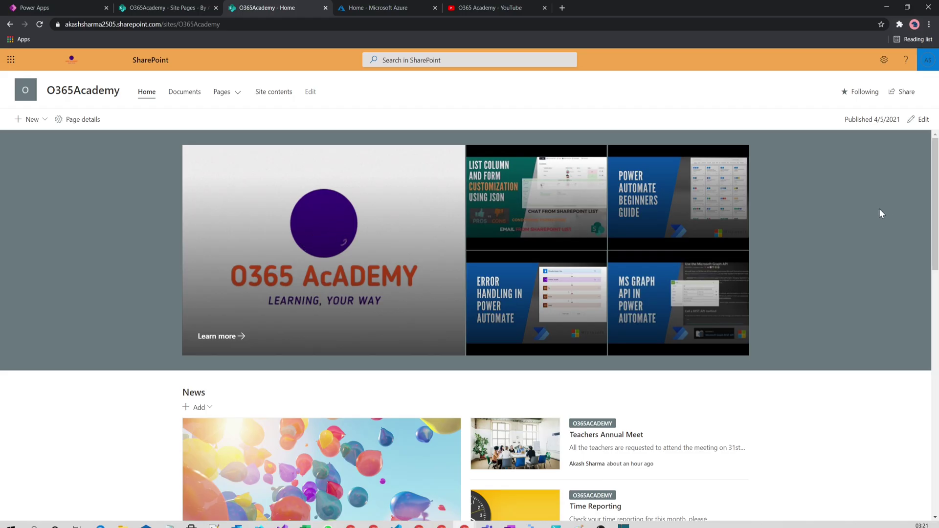
pyautogui.scroll(-1, 879, 214)
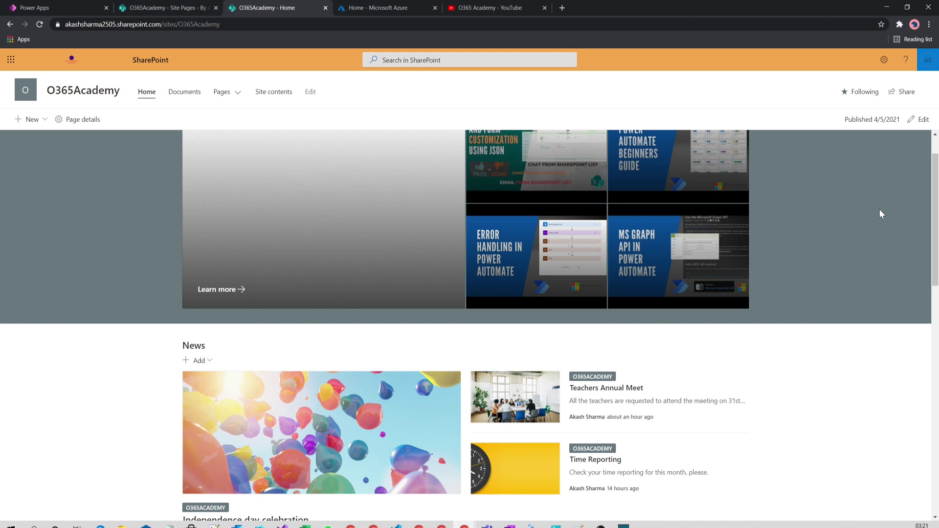
pyautogui.scroll(-2, 881, 214)
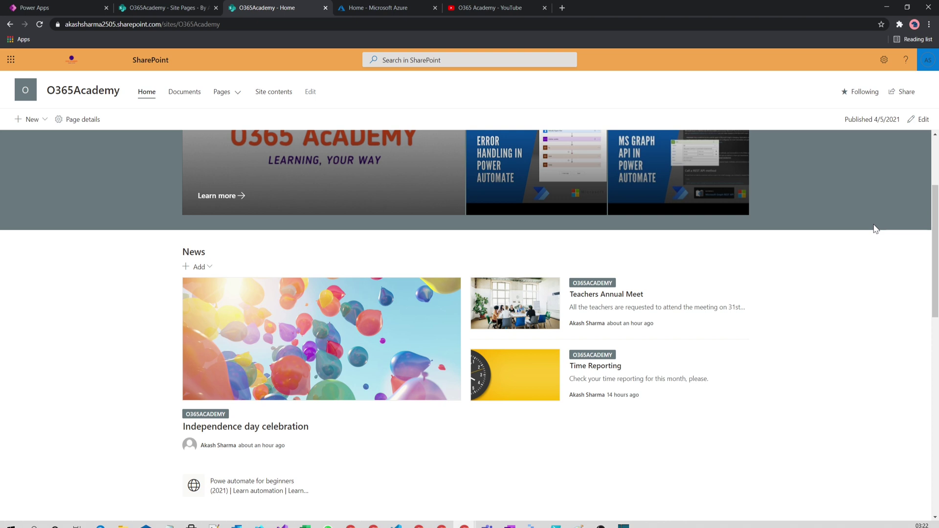
pyautogui.scroll(-1, 808, 329)
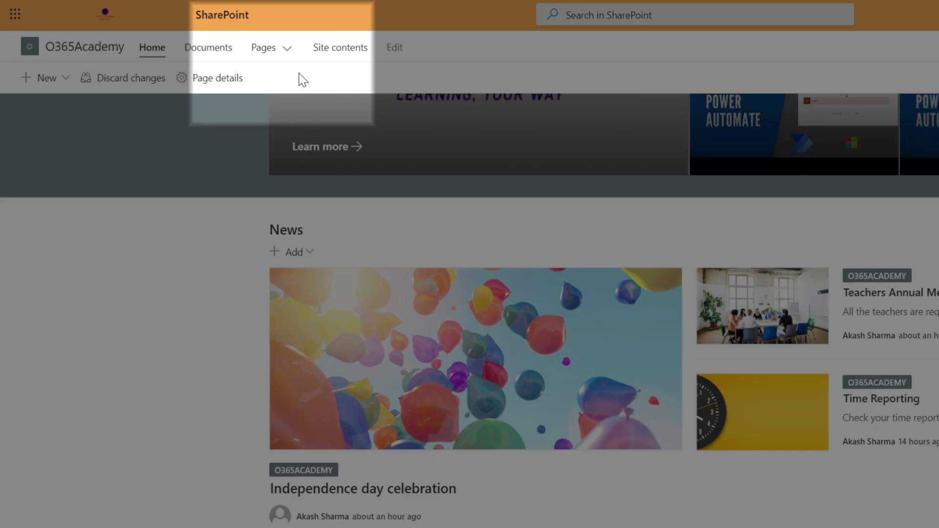
pyautogui.click(289, 48)
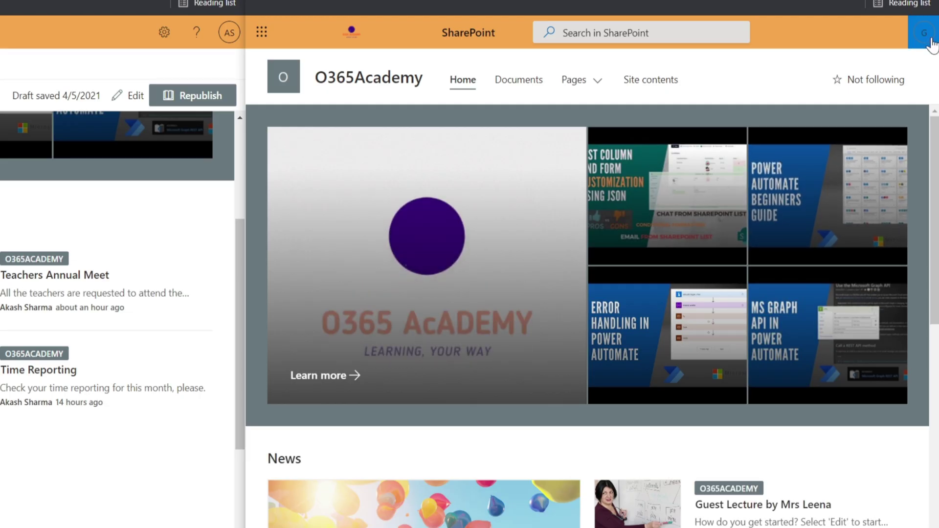
# As the student, see Swimming Classes news, an extra quick link and a Swimmers page.
pyautogui.click(931, 42)
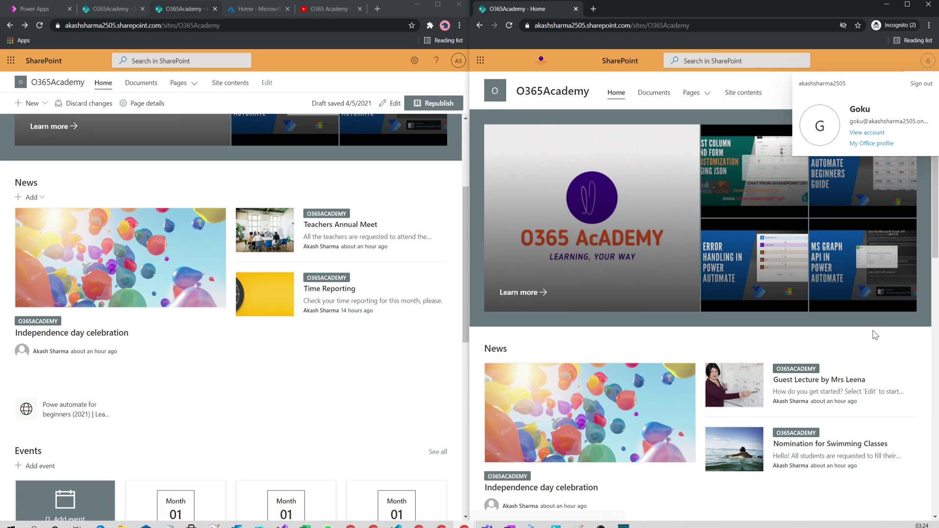
pyautogui.scroll(-3, 856, 362)
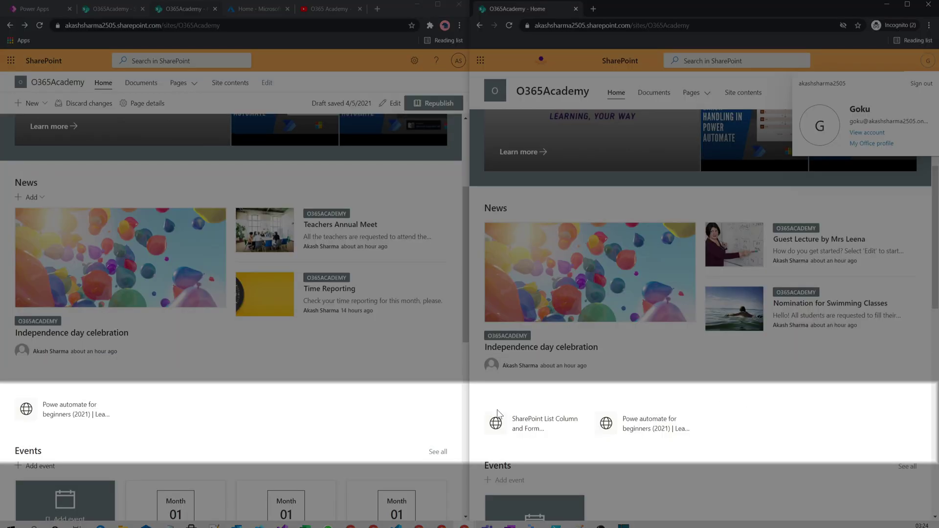
pyautogui.click(707, 94)
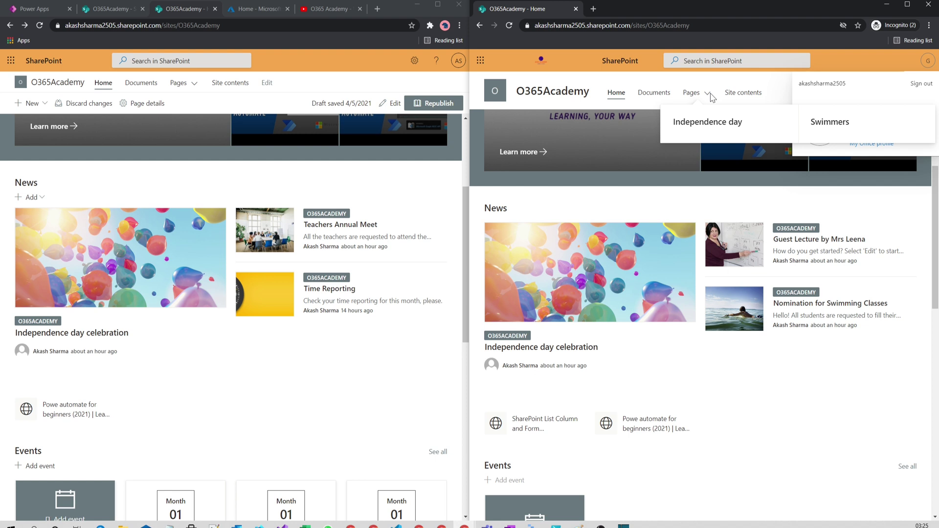
# Open the Azure AD Groups list showing Teachers Only and Students Only, dismissing a New group form.
pyautogui.click(256, 10)
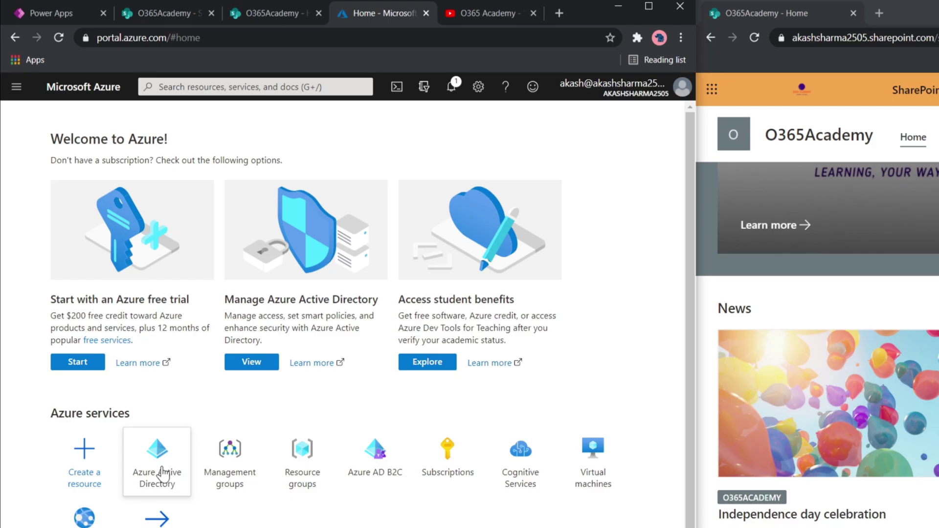
pyautogui.click(108, 316)
pyautogui.click(45, 333)
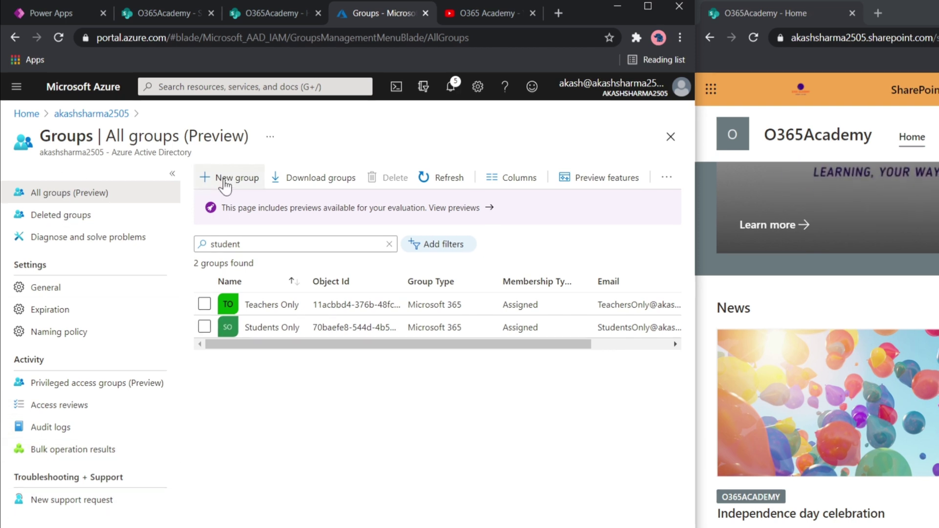
pyautogui.click(225, 178)
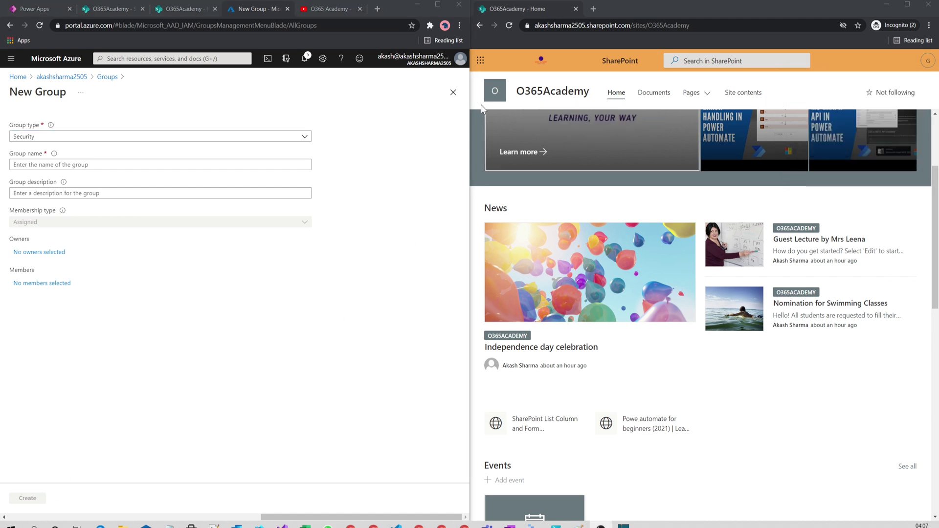
pyautogui.click(453, 92)
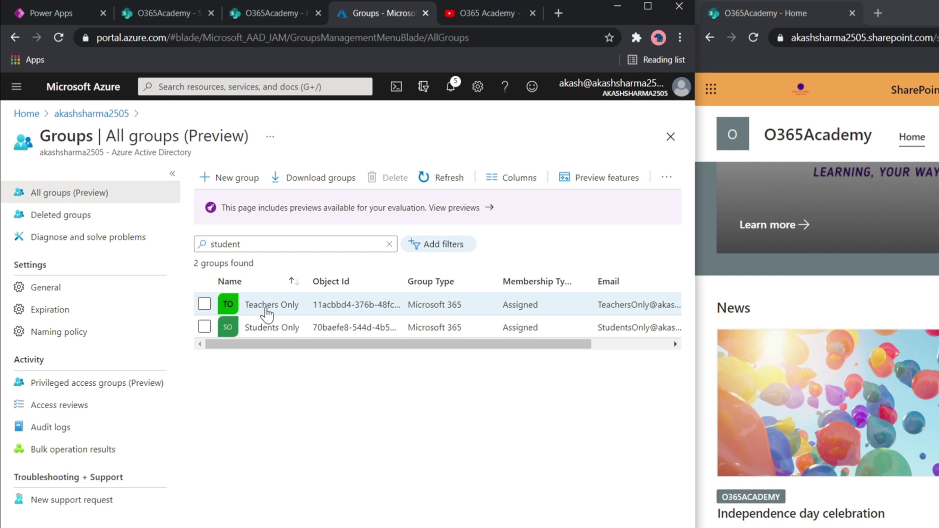
# Check the Teachers Only and Students Only members, then return to the O365Academy SharePoint tab.
pyautogui.click(266, 308)
pyautogui.click(59, 290)
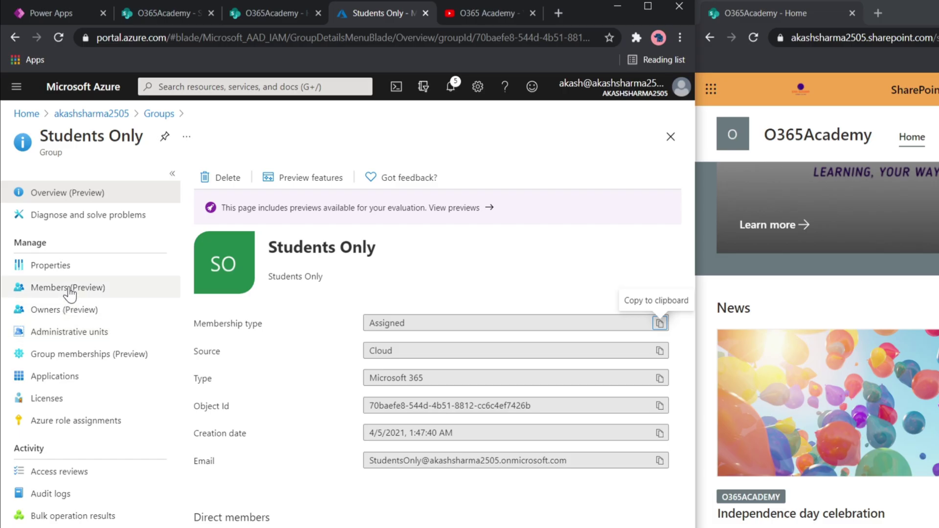
pyautogui.click(69, 288)
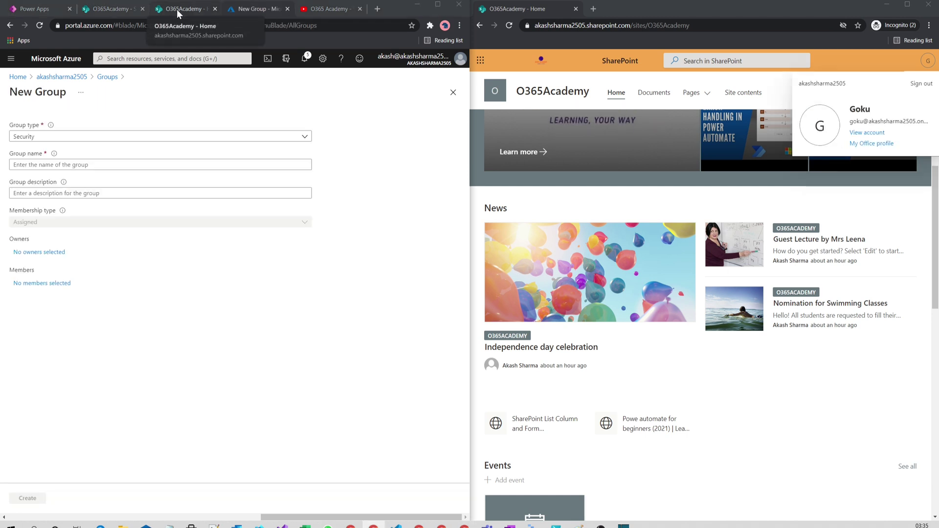
pyautogui.click(177, 9)
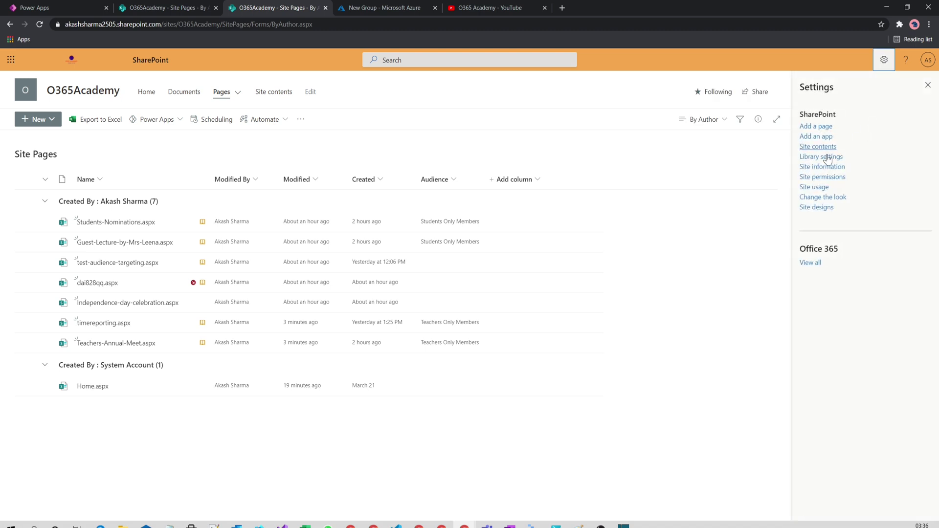
# Enable audience targeting in the Site Pages library settings and save with OK.
pyautogui.click(827, 157)
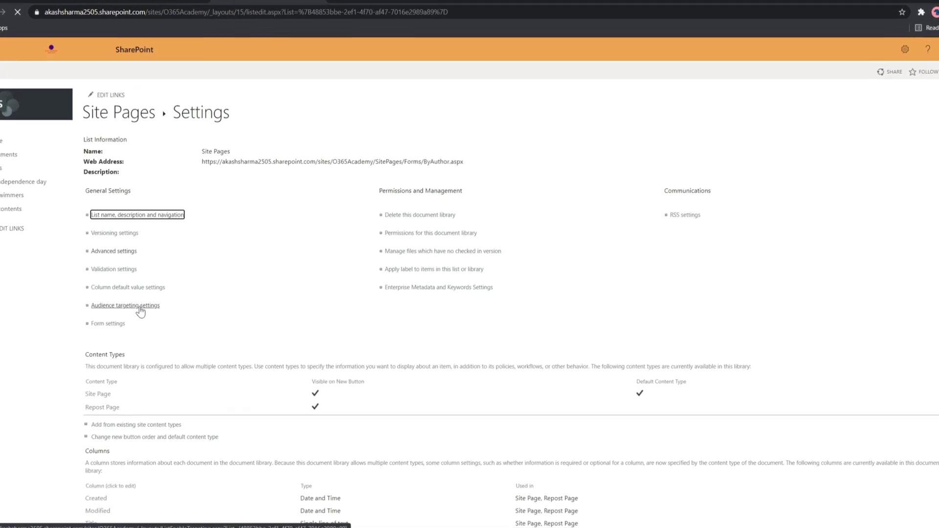
pyautogui.click(140, 308)
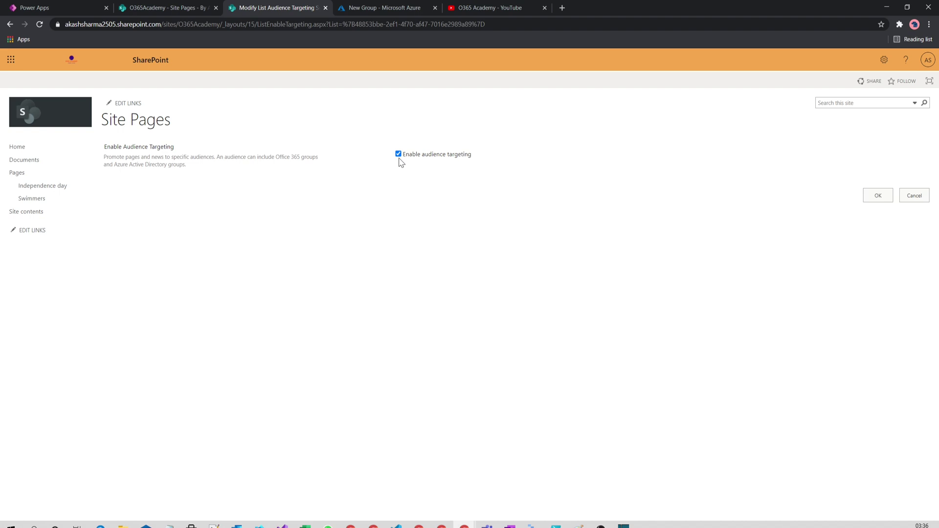
pyautogui.click(876, 202)
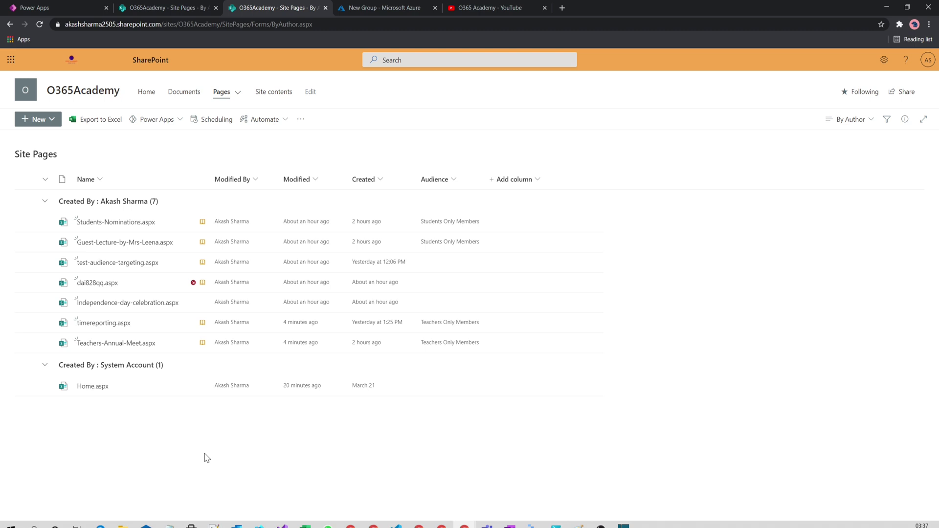
# Edit the O365Academy home page and turn on audience targeting in the News web part.
pyautogui.click(147, 92)
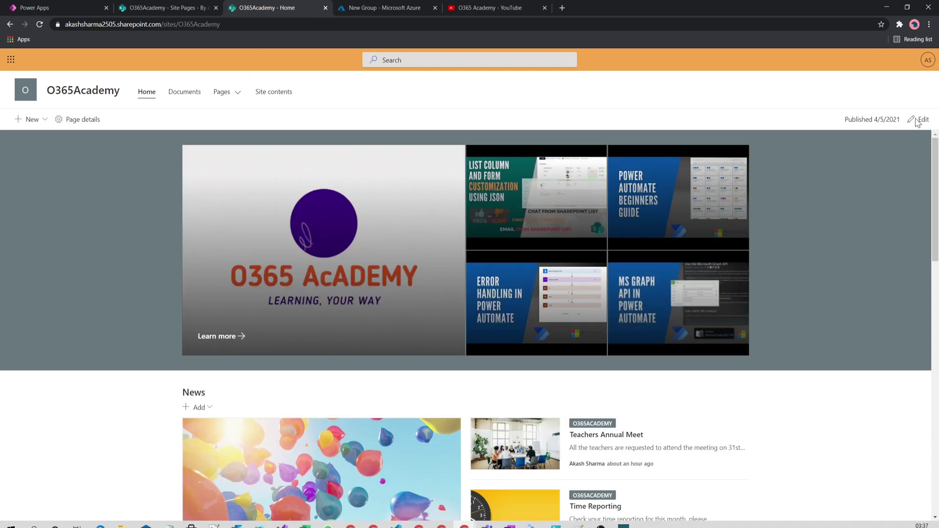
pyautogui.click(917, 121)
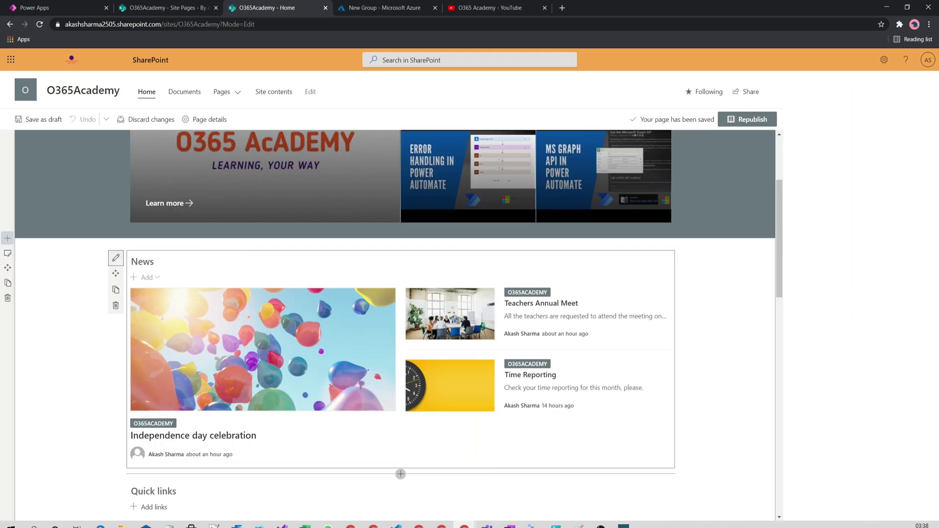
pyautogui.click(115, 258)
pyautogui.scroll(-5, 831, 342)
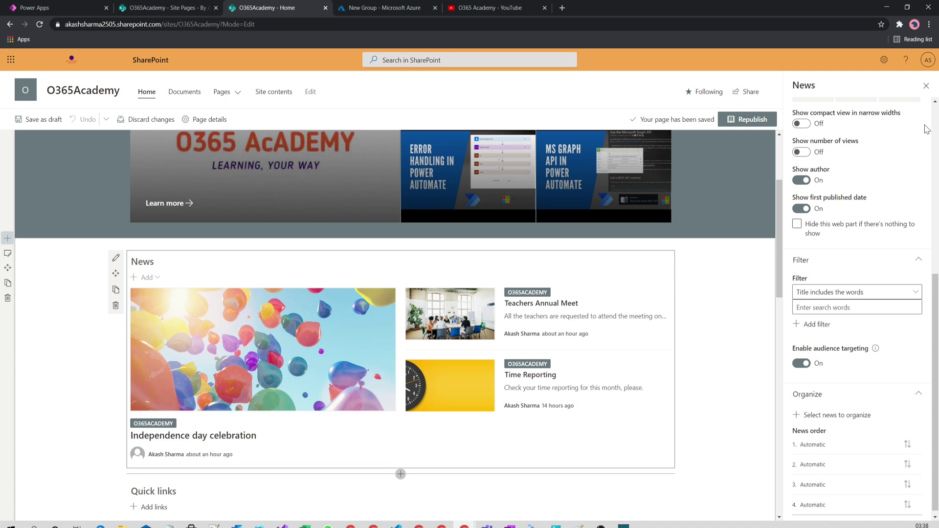
pyautogui.click(801, 368)
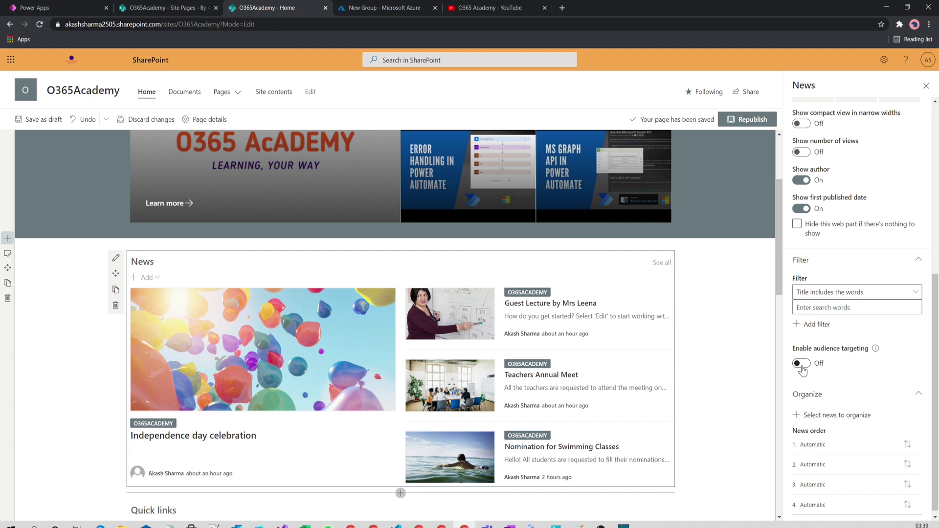
pyautogui.click(804, 368)
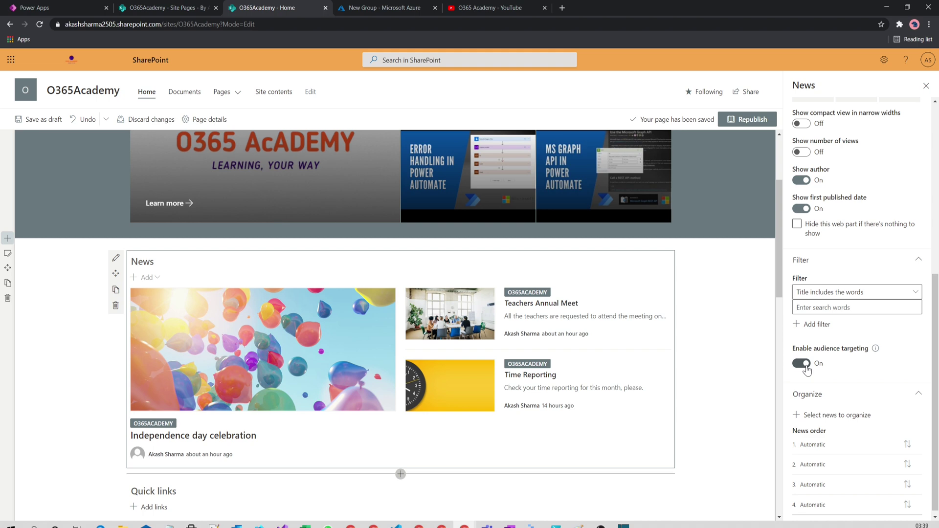
pyautogui.click(925, 86)
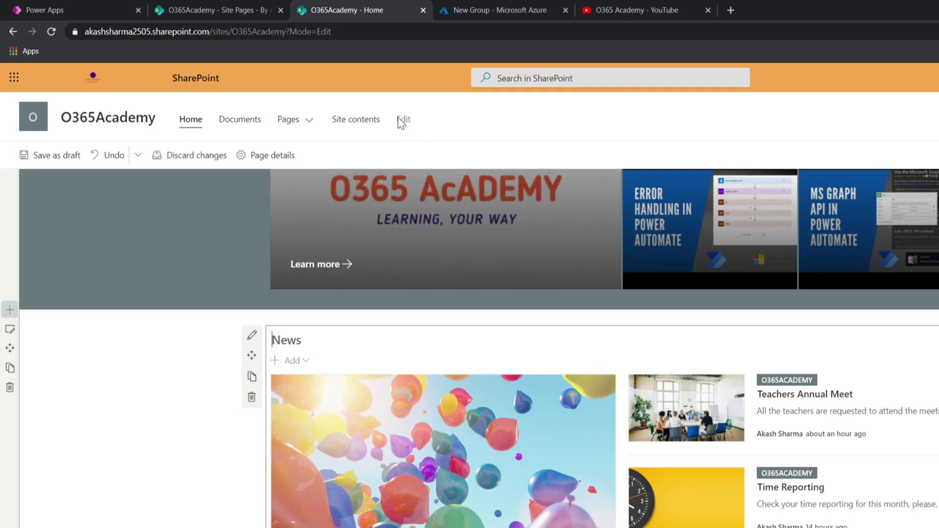
# Keep the Swimmers navigation link targeted to Students Only Members and save the navigation.
pyautogui.click(402, 122)
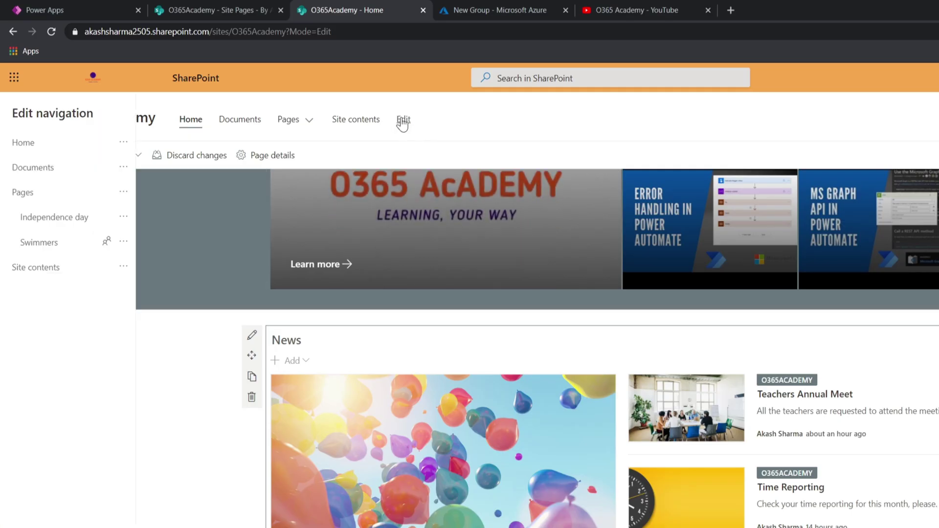
pyautogui.click(76, 253)
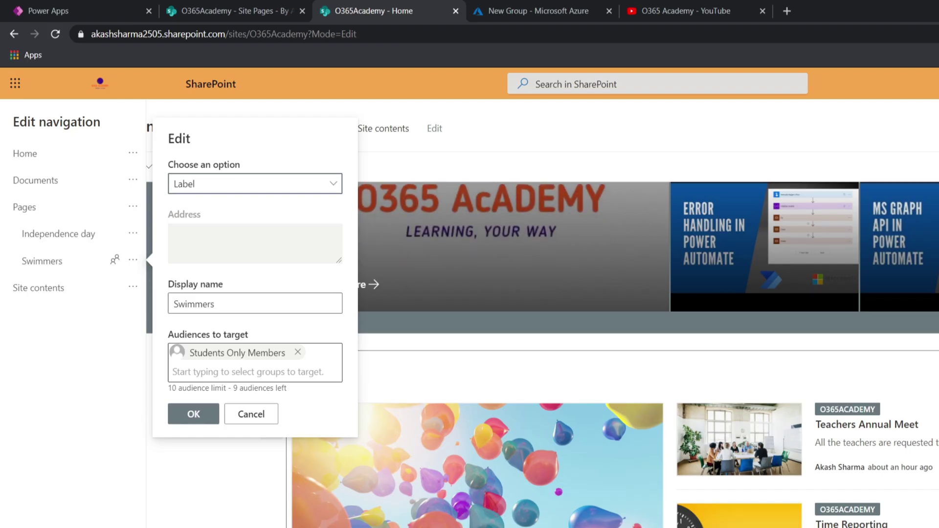
pyautogui.click(195, 423)
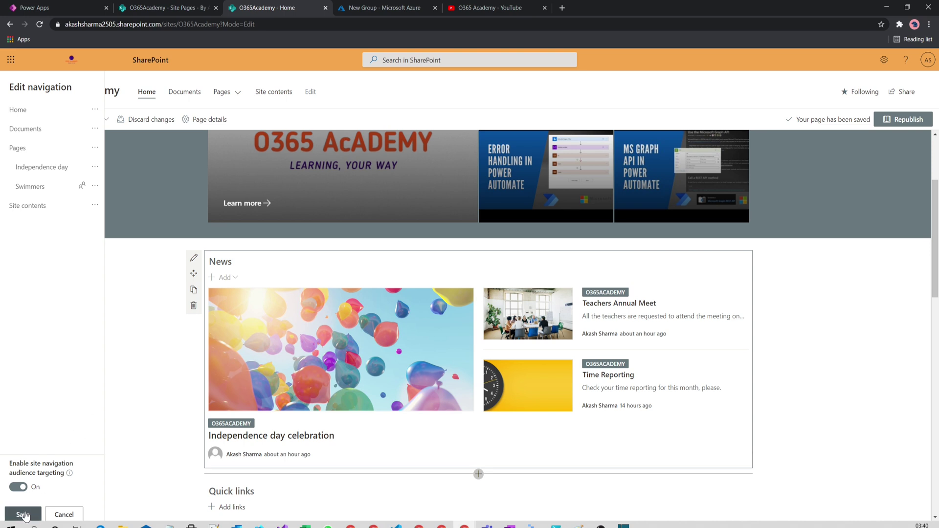
pyautogui.click(22, 515)
# Enable Quick links audience targeting, with the SharePoint List Column link targeting Students Only Members.
pyautogui.scroll(-3, 775, 366)
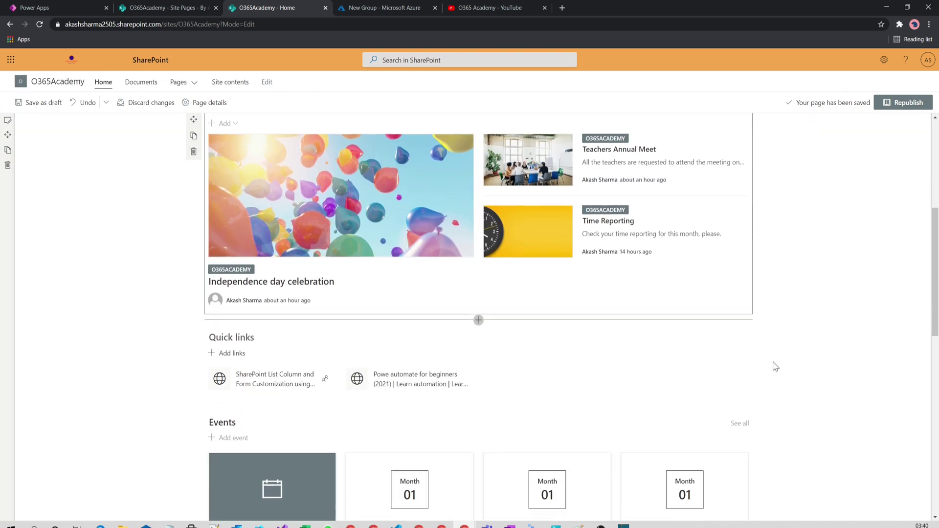
pyautogui.click(352, 350)
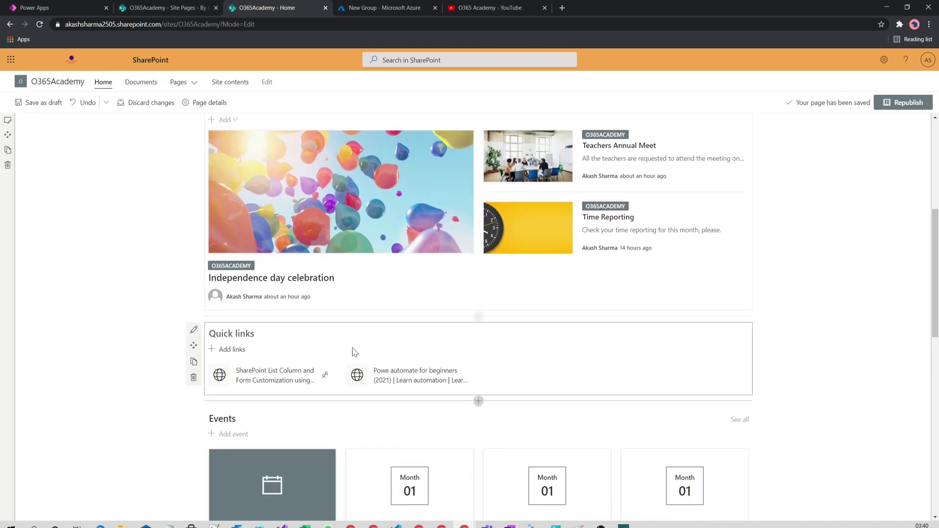
pyautogui.click(192, 332)
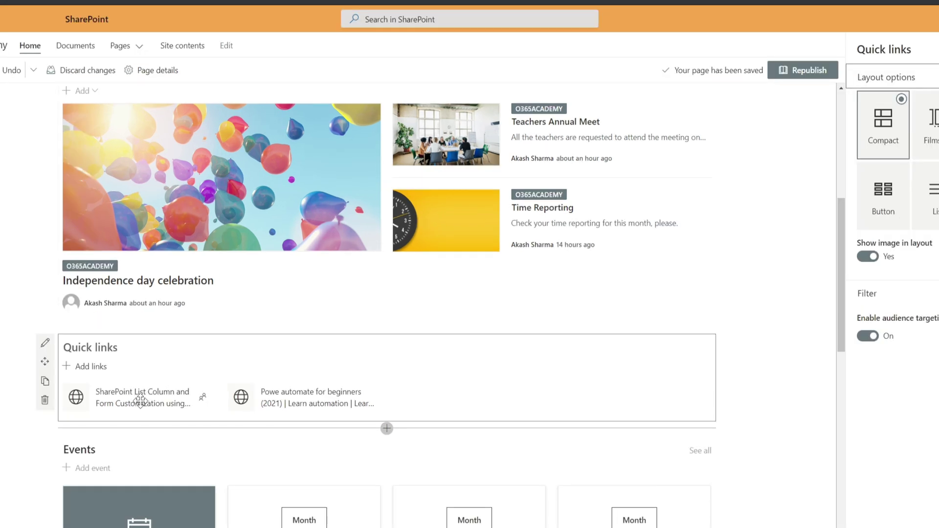
pyautogui.moveTo(140, 399)
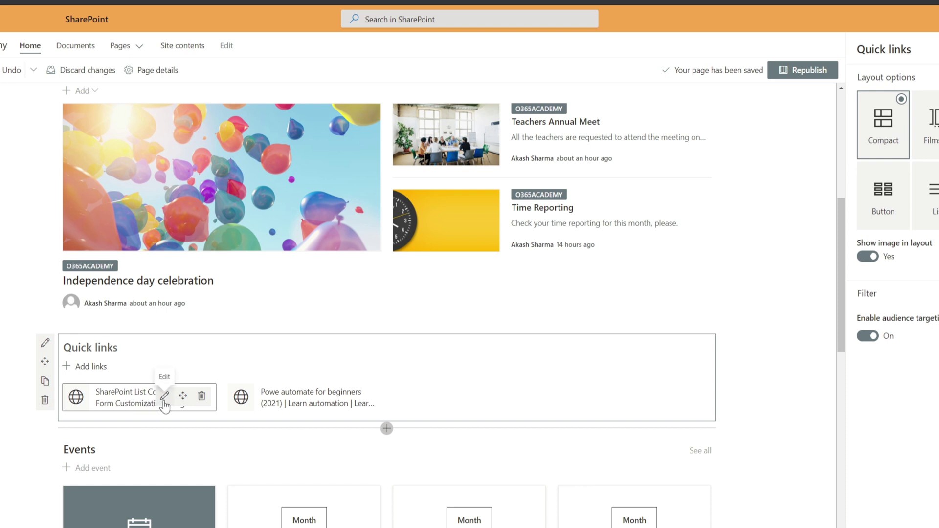
pyautogui.click(164, 402)
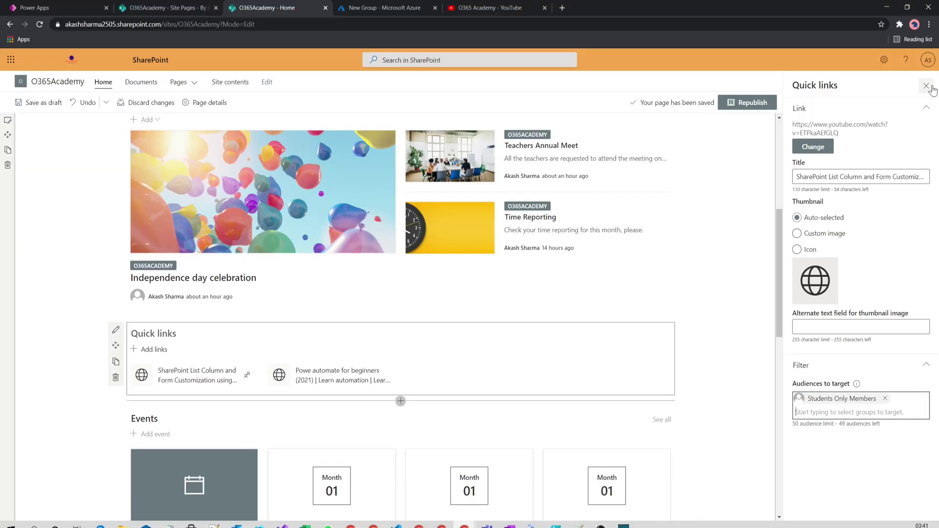
pyautogui.click(924, 47)
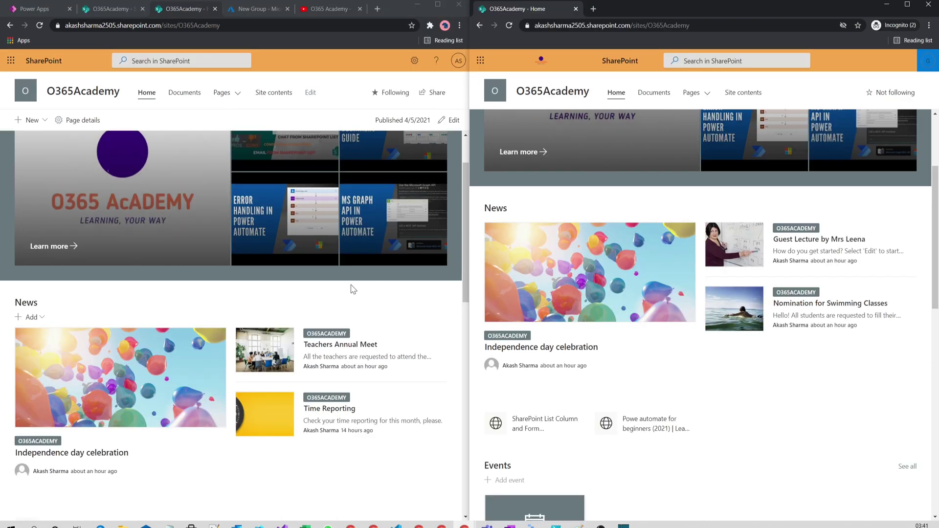
# Compare teacher and student Pages menus, news and quick links side by side.
pyautogui.click(237, 93)
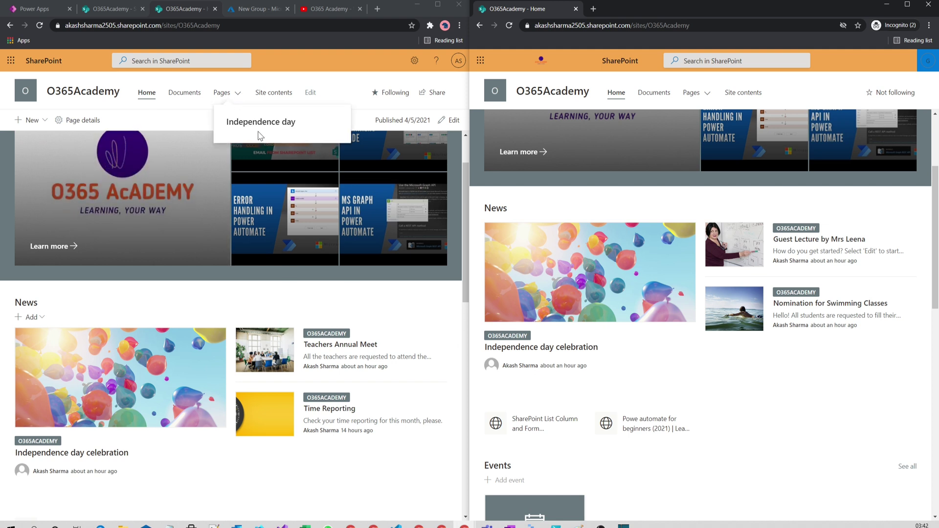
pyautogui.click(706, 94)
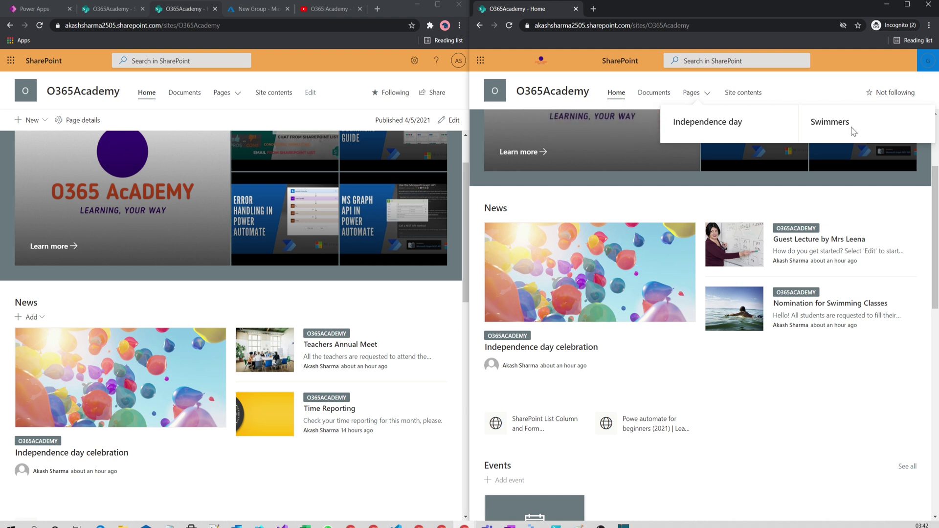
pyautogui.scroll(-1, 133, 354)
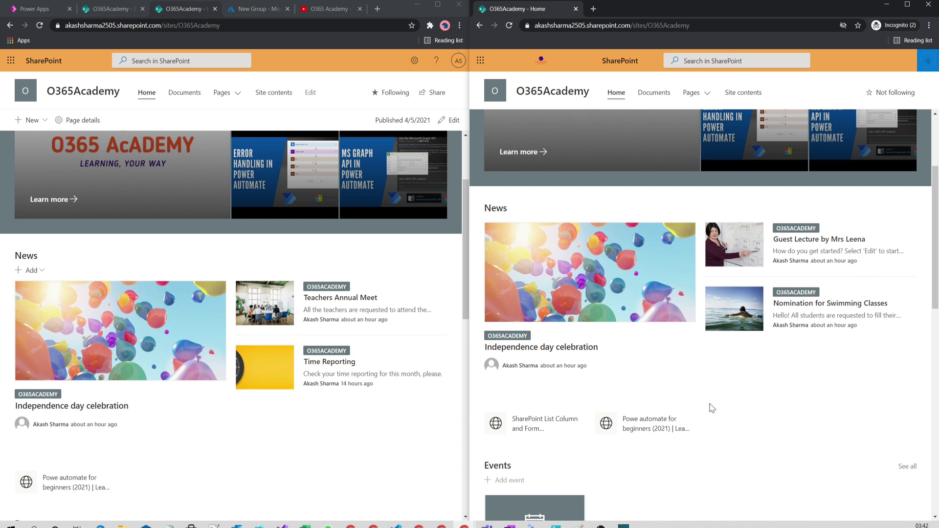
pyautogui.scroll(-3, 273, 415)
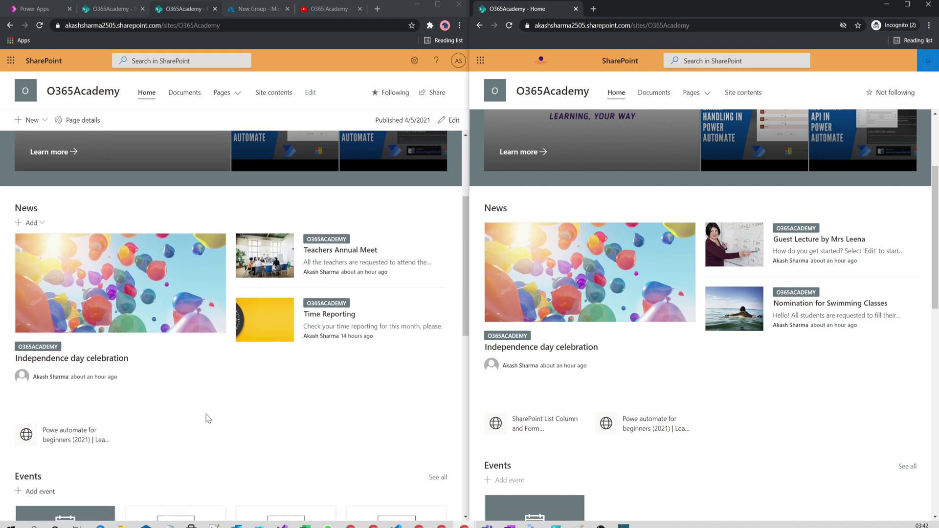